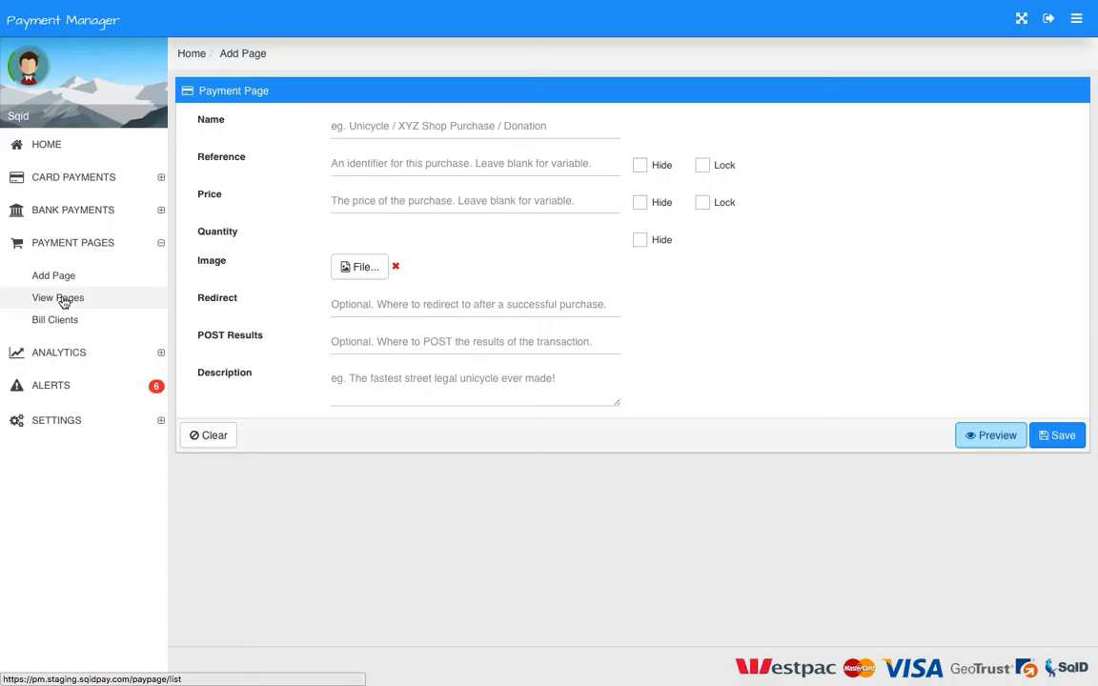
# - In the payment pages list, copy the email link of the first page from its Link Code window and close the window
pyautogui.click(88, 297)
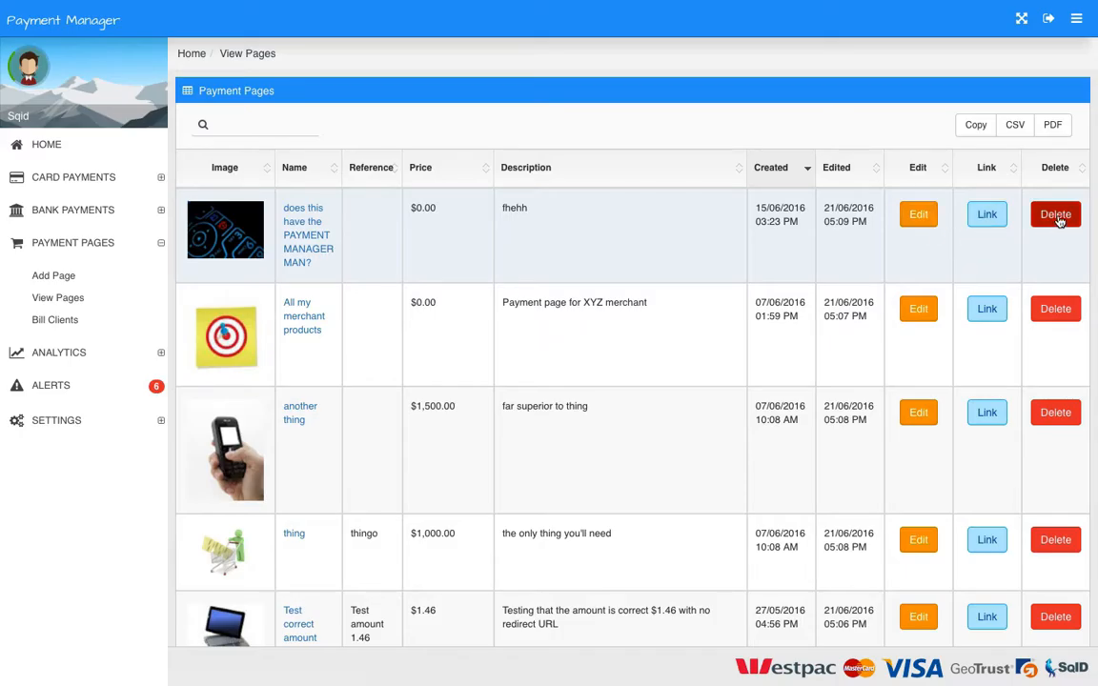
pyautogui.click(987, 217)
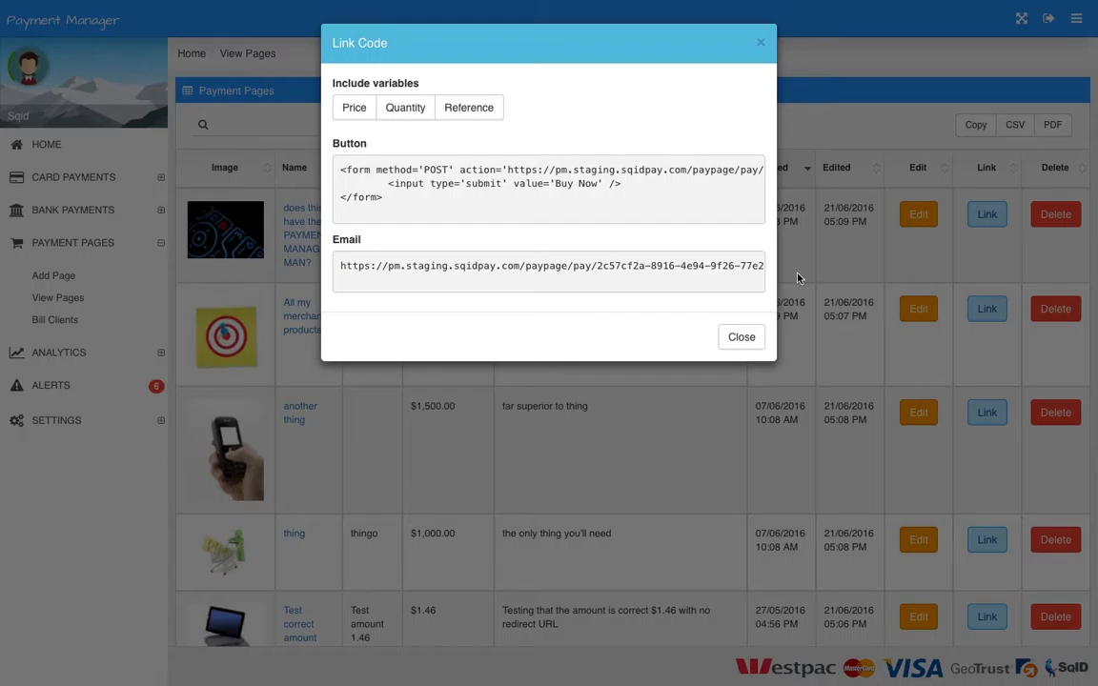
pyautogui.moveTo(341, 267); pyautogui.dragTo(767, 266)
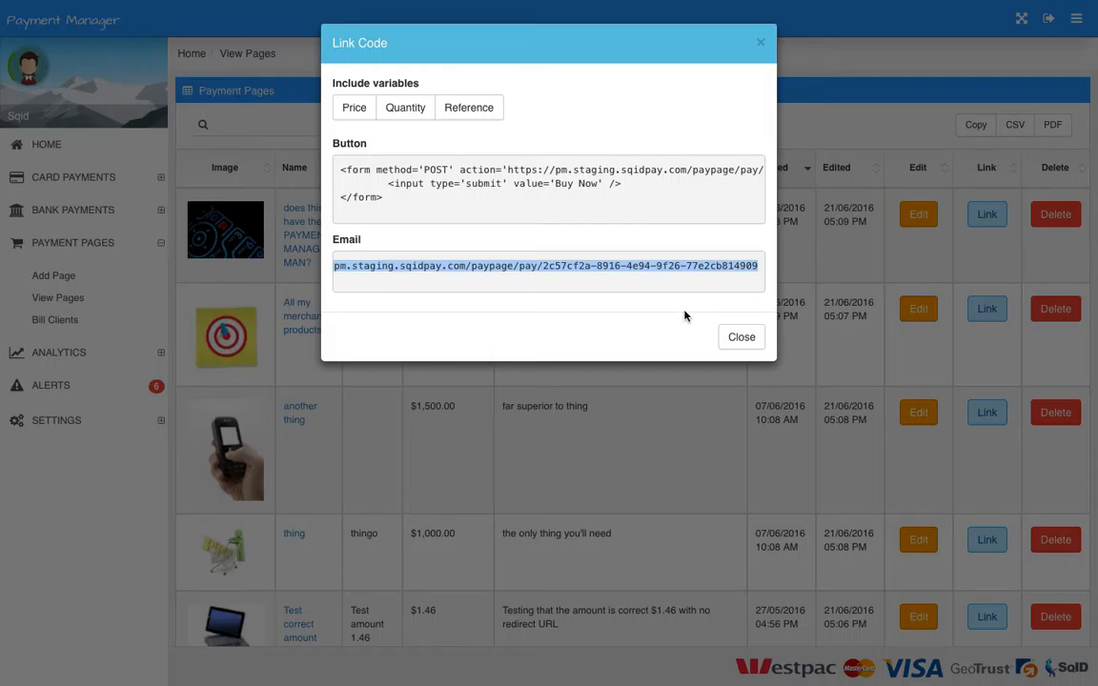
pyautogui.click(741, 337)
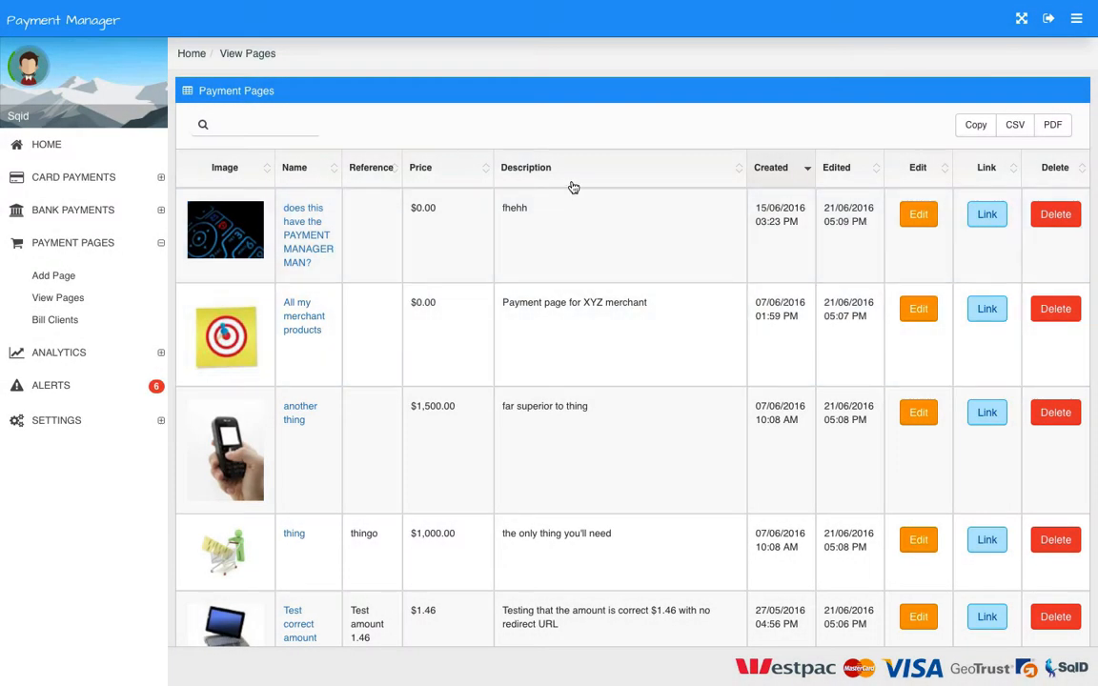
# - Load the copied payment page link in a new browser tab
pyautogui.press('super+t')
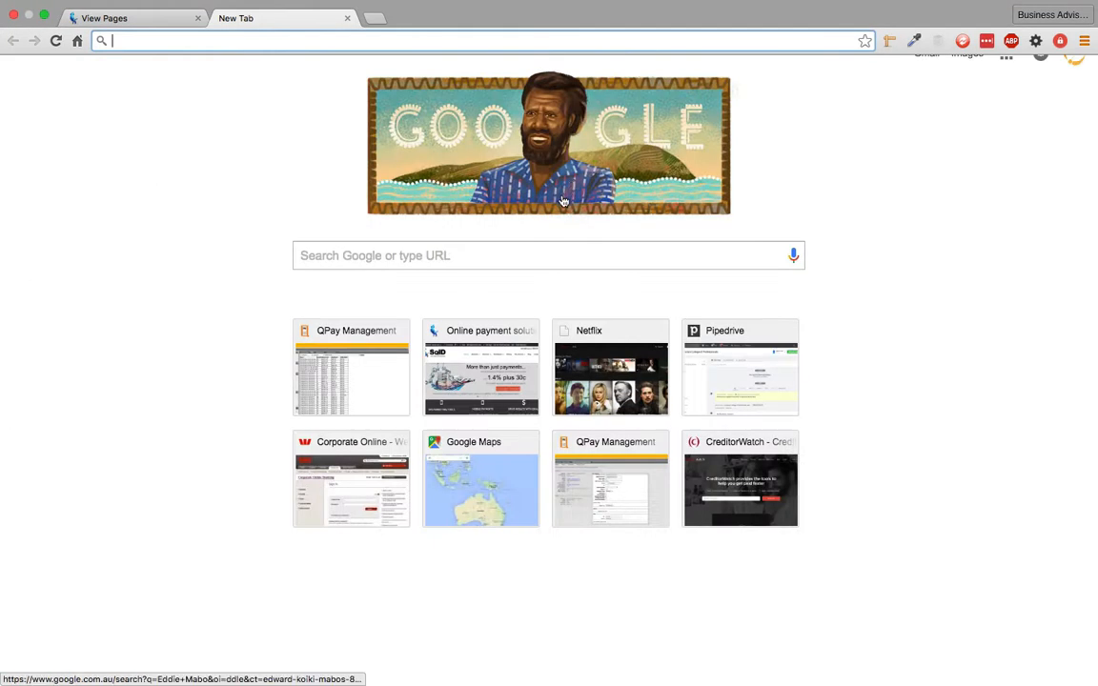
pyautogui.click(424, 259)
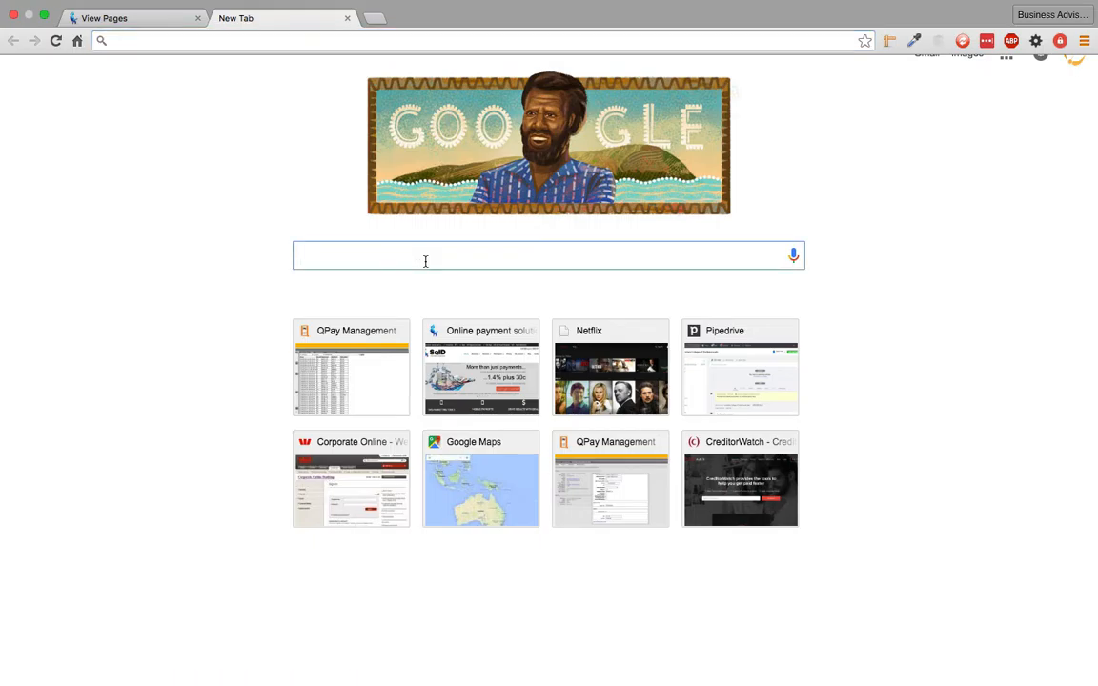
pyautogui.click(625, 33)
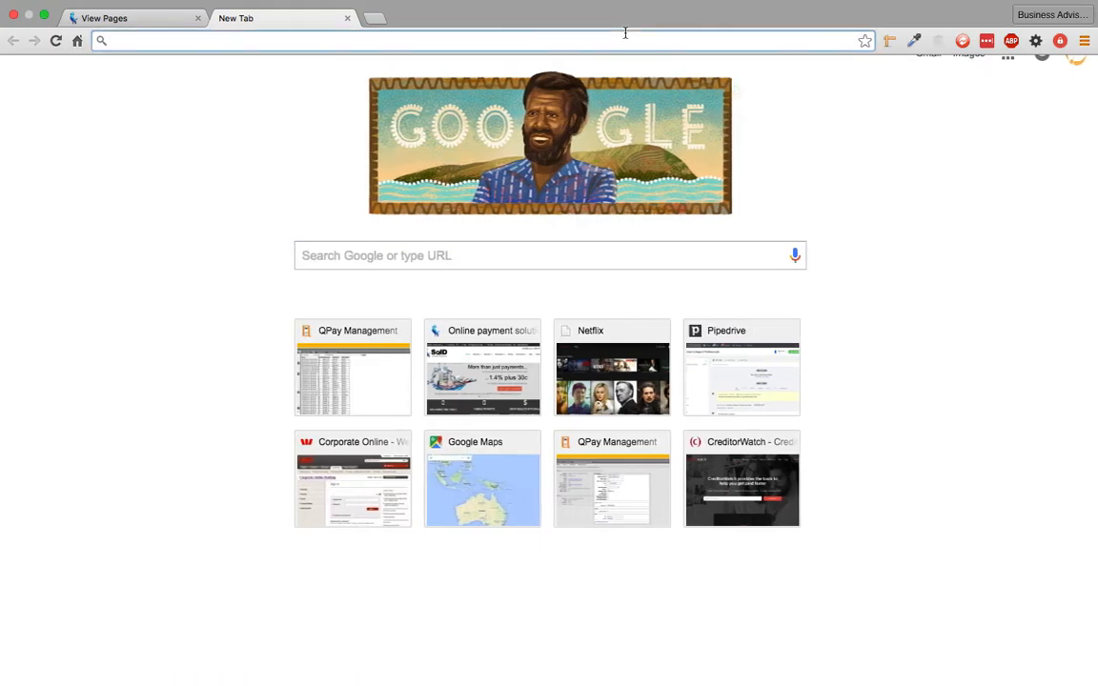
pyautogui.press('Return')
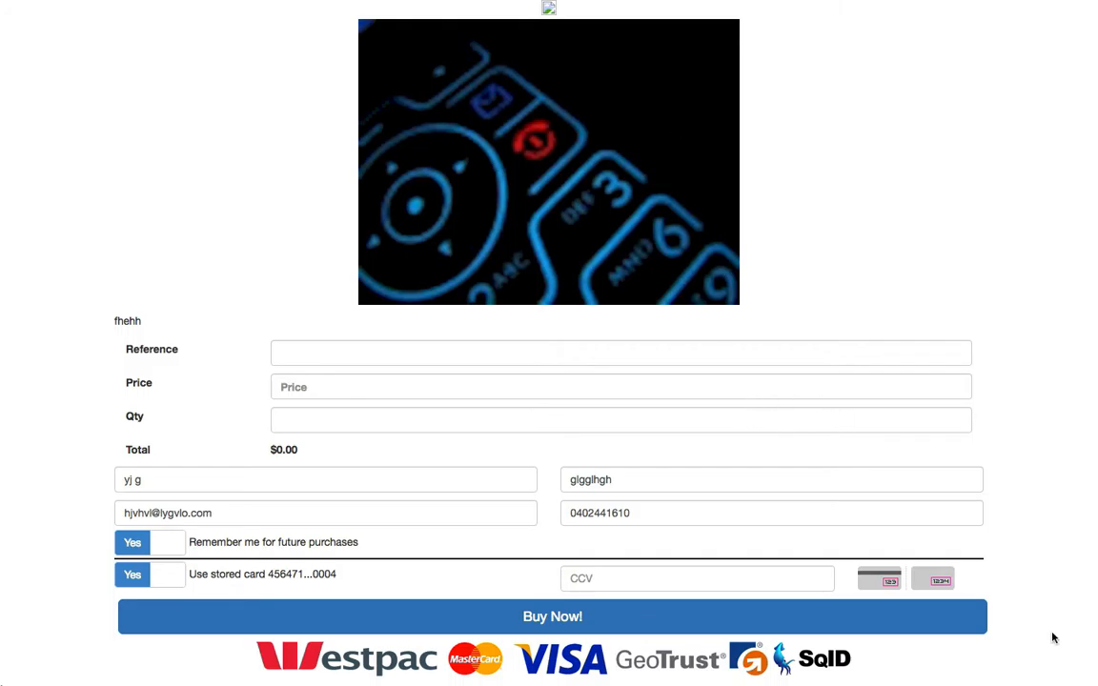
# - Set remembering details for future purchases to No, and switch the stored card option off and back on
pyautogui.click(159, 544)
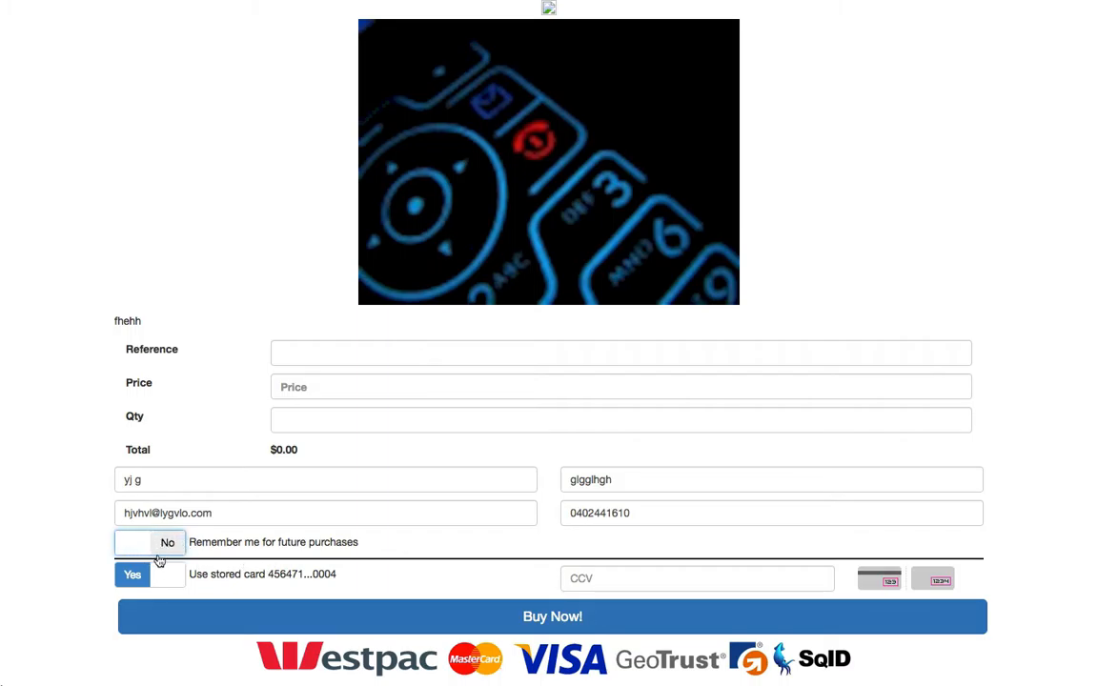
pyautogui.click(160, 570)
pyautogui.scroll(-3, 258, 564)
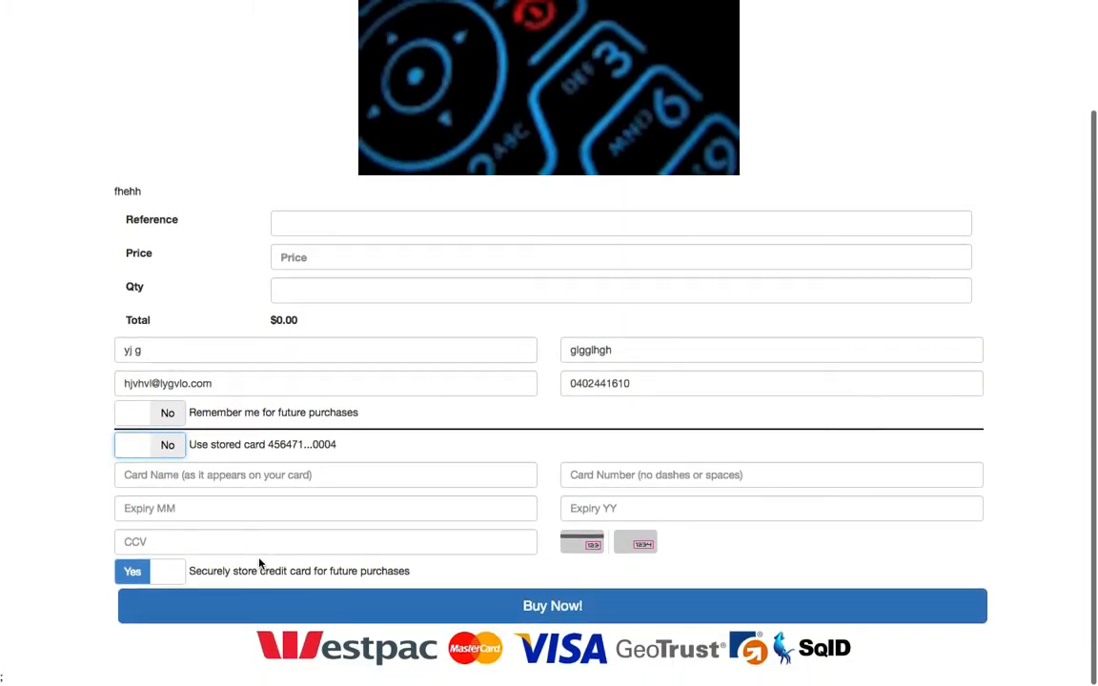
pyautogui.click(149, 447)
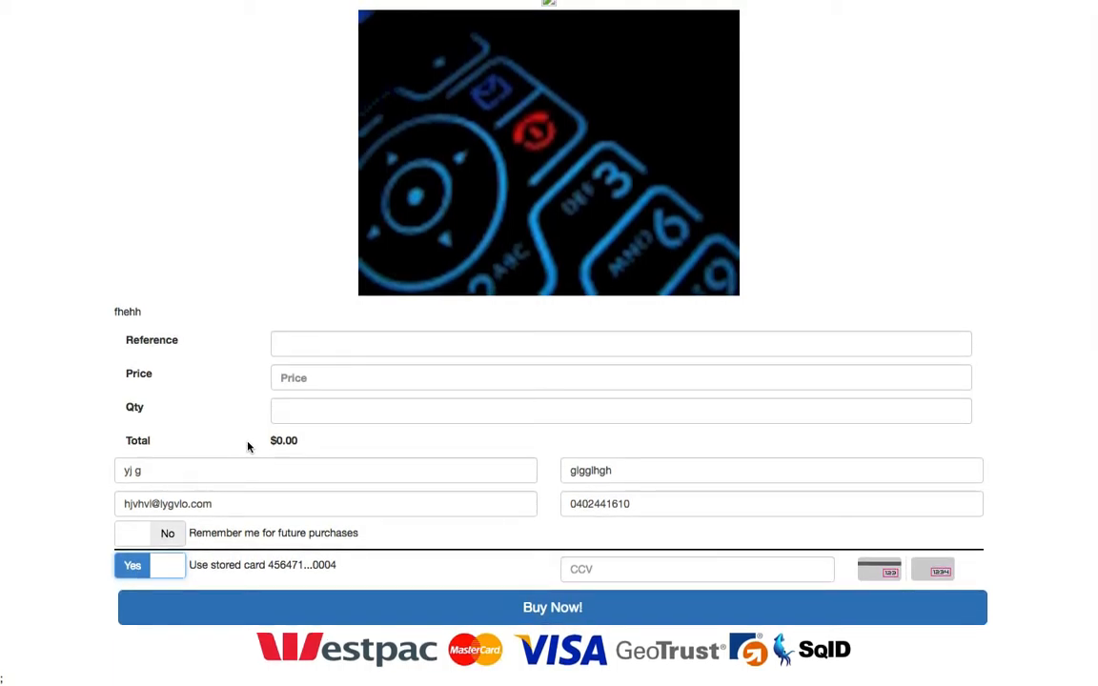
# - Examine the Reference, Price and Qty fields on the public payment page
pyautogui.click(326, 341)
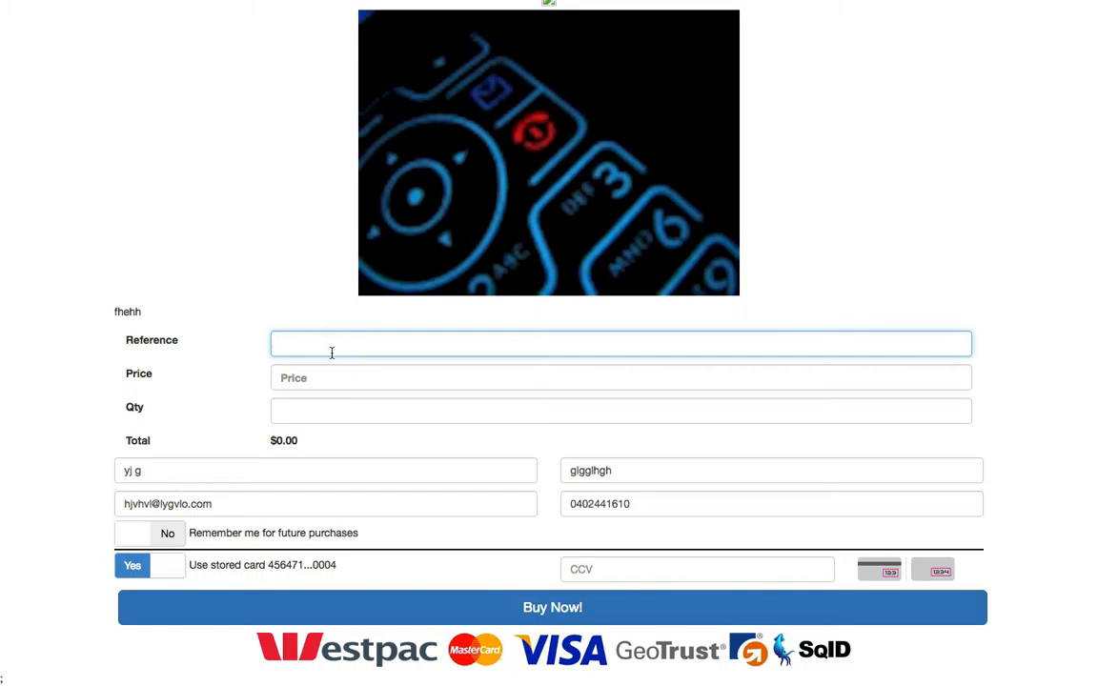
pyautogui.click(291, 377)
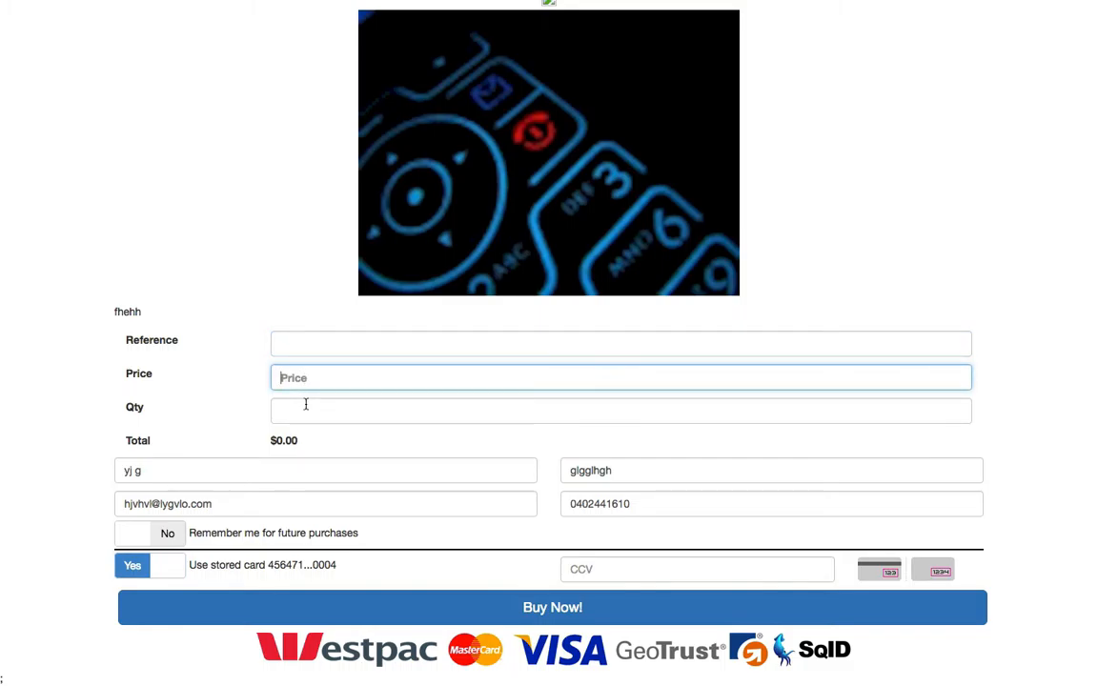
pyautogui.click(308, 410)
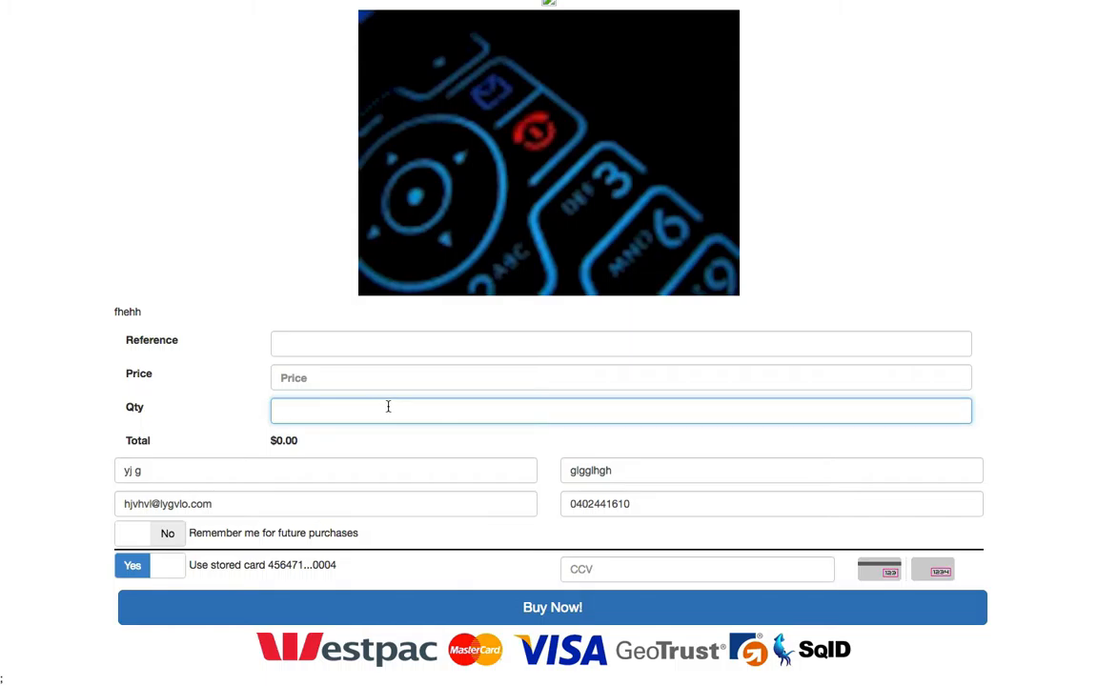
pyautogui.scroll(1, 416, 398)
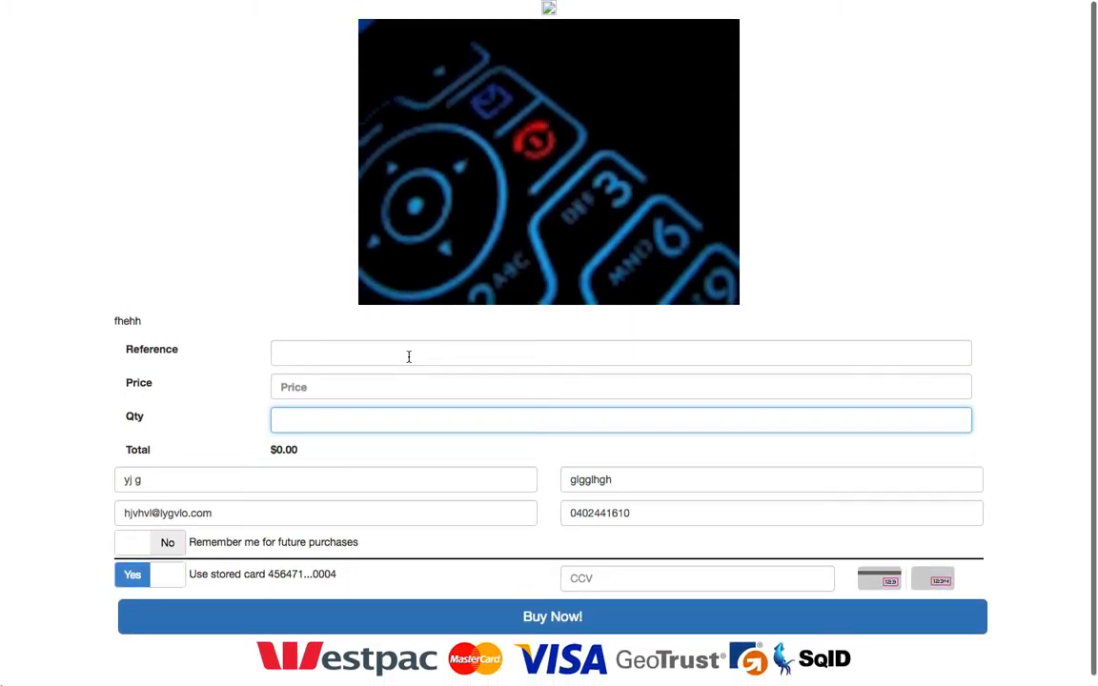
# - Return to the Payment Manager pages list and open the Bill Clients page
pyautogui.press('super+t')
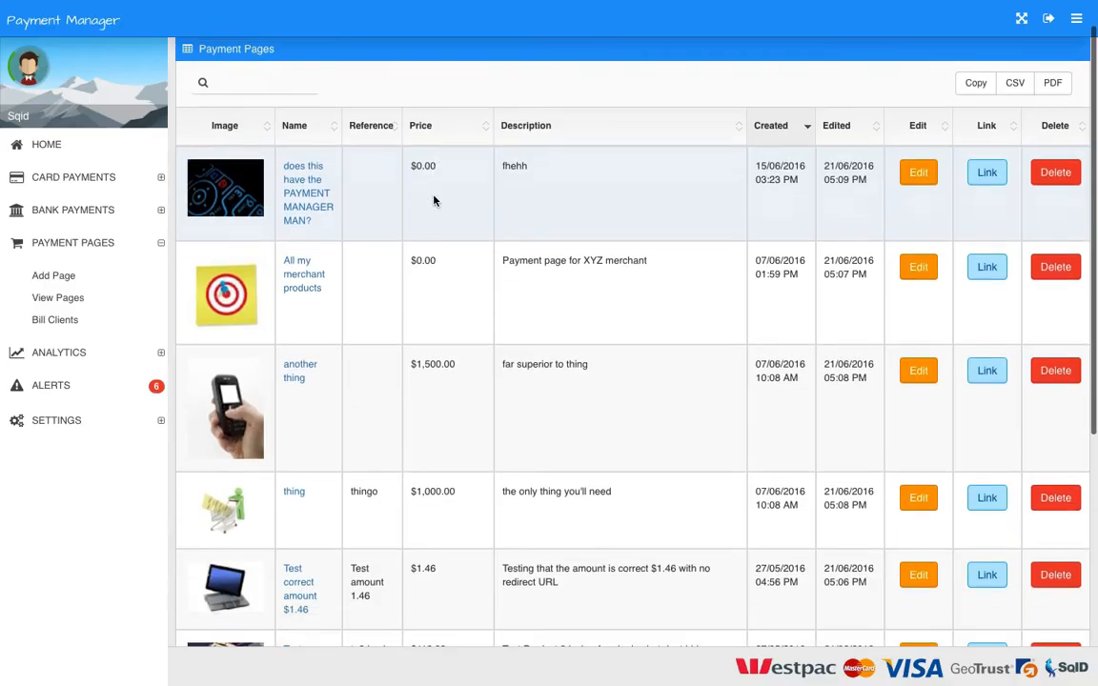
pyautogui.scroll(-2, 433, 200)
pyautogui.scroll(3, 433, 200)
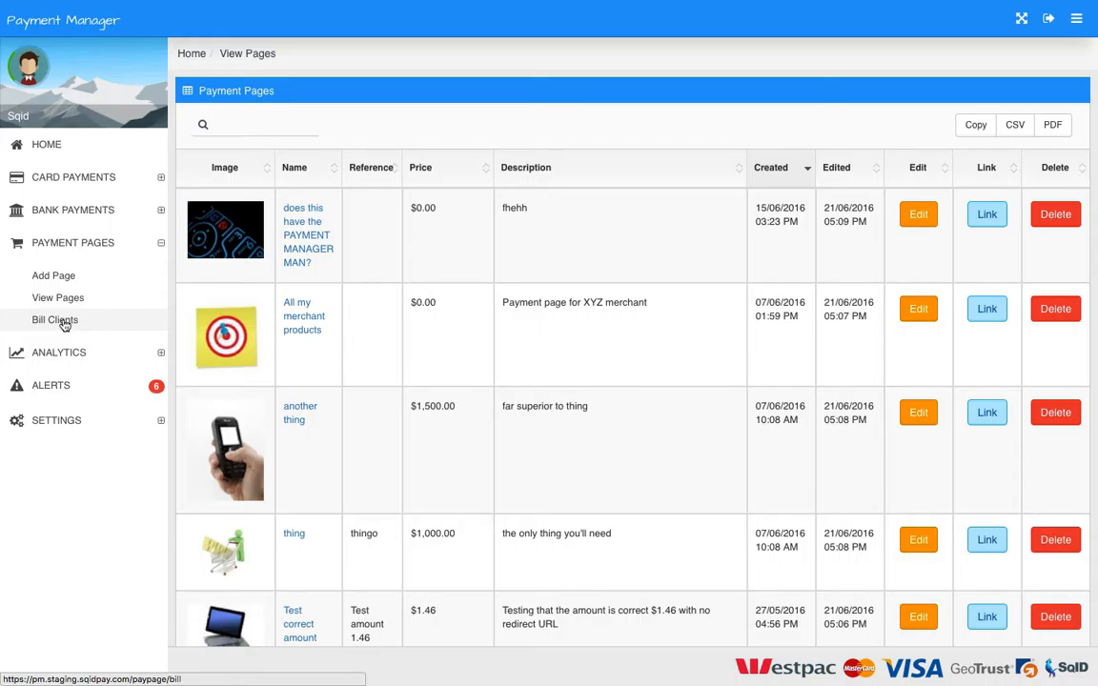
pyautogui.click(58, 320)
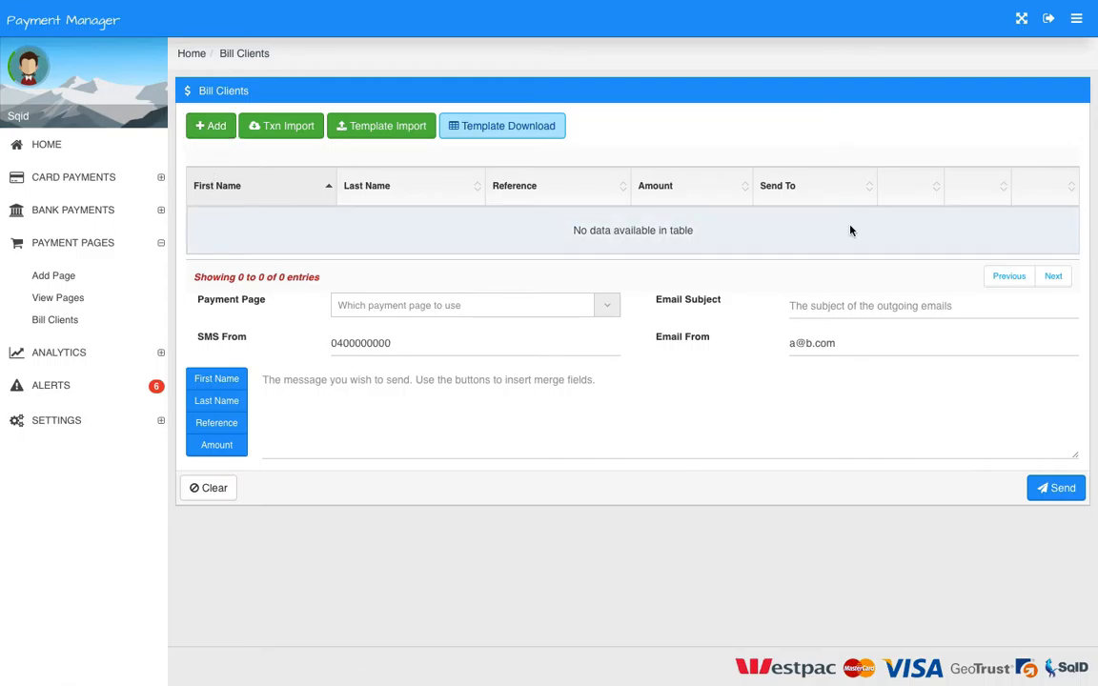
# - Add a client with first name, last name, reference MyReference, amount 10 and a mobile number as the send-to contact
pyautogui.click(195, 126)
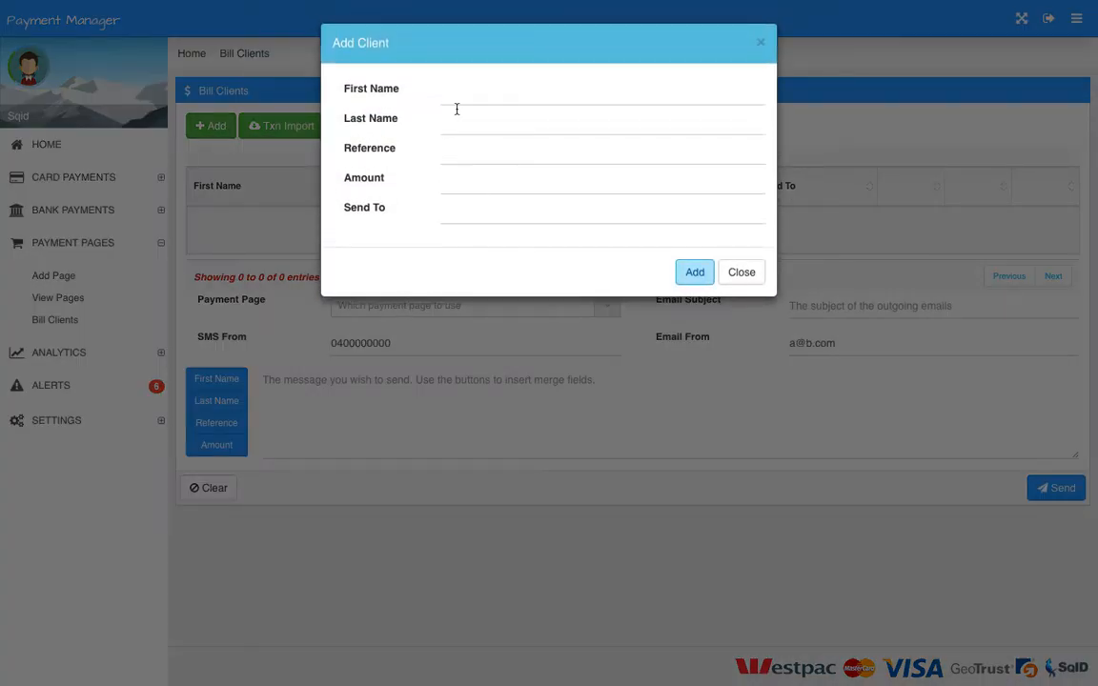
pyautogui.click(457, 95)
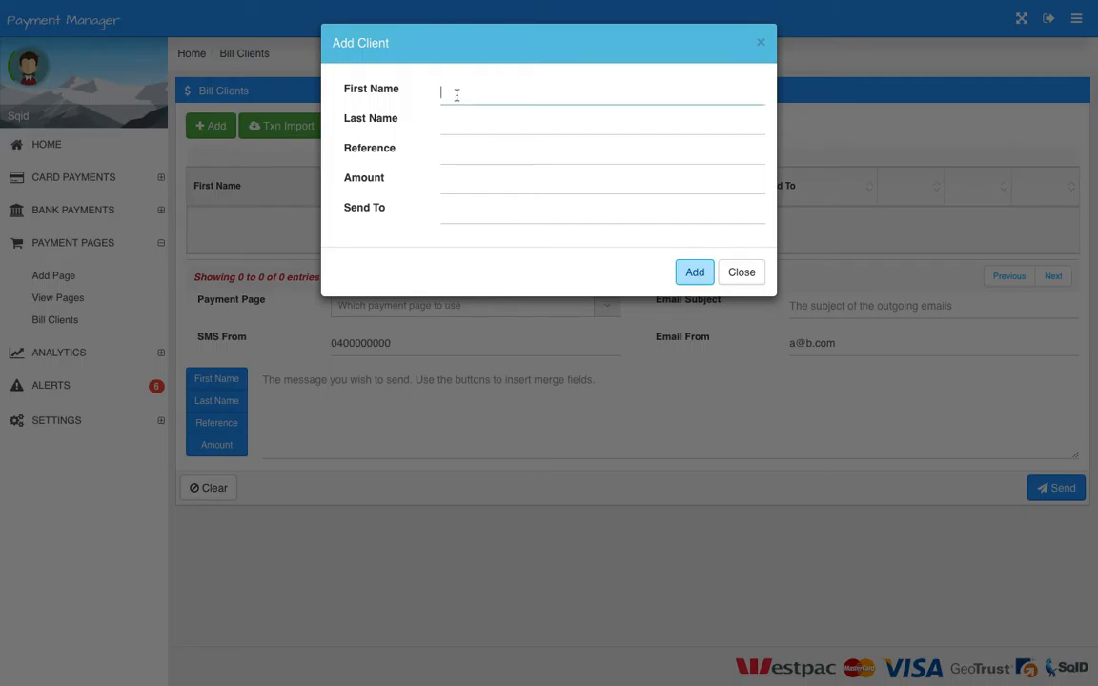
pyautogui.press('Tab')
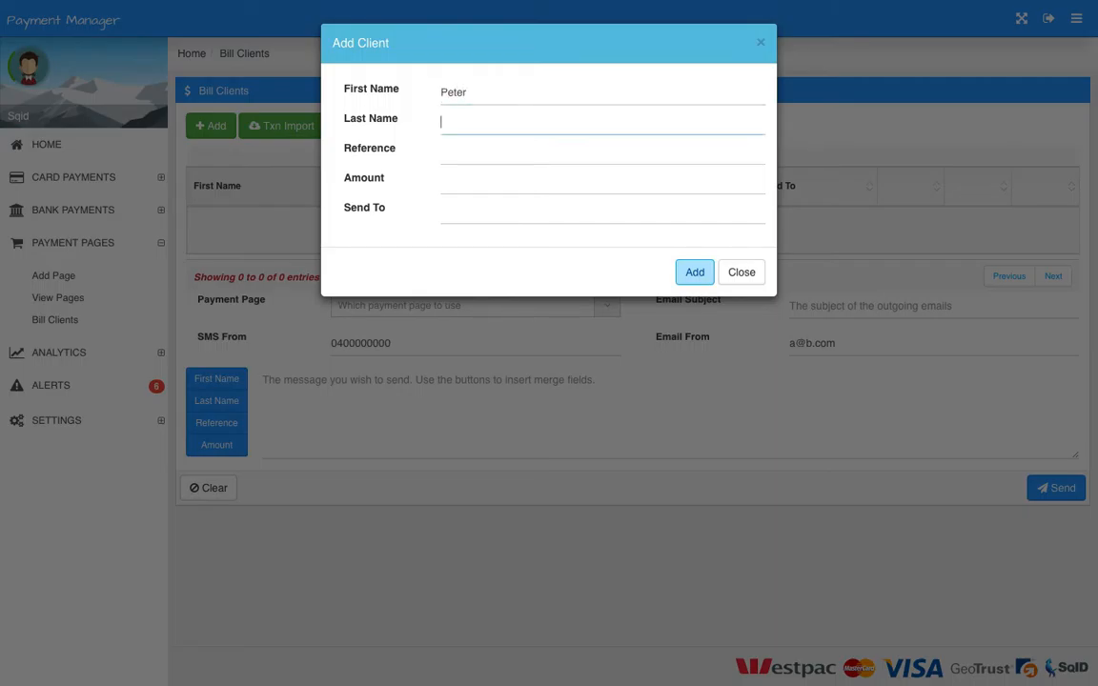
pyautogui.press('Tab')
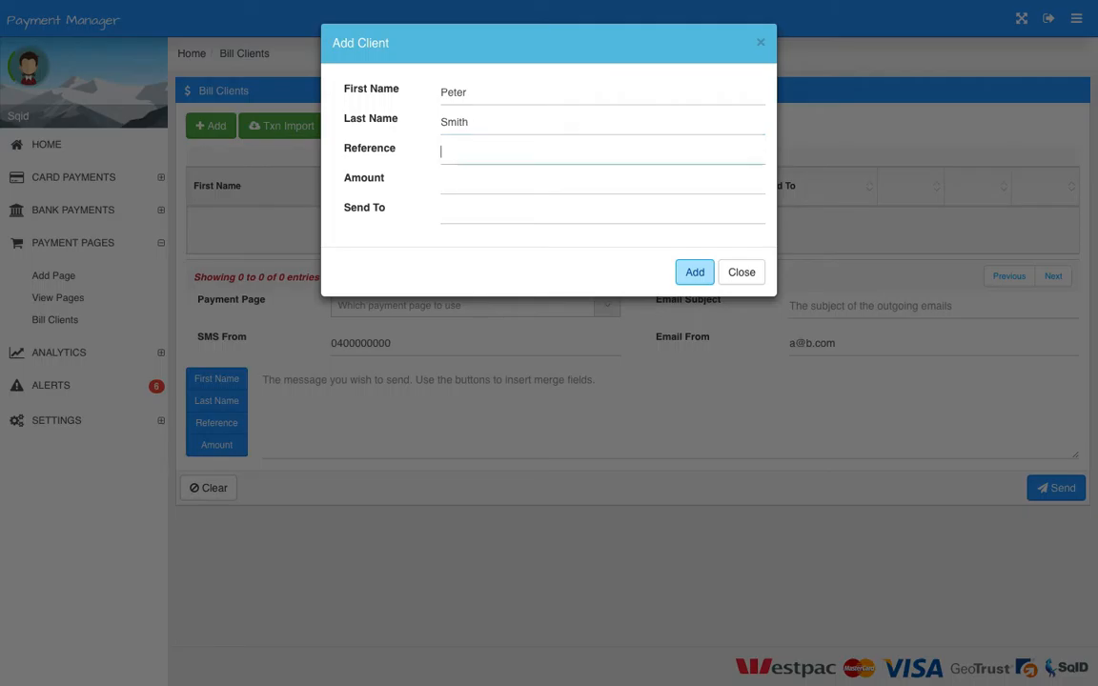
pyautogui.write('MyReference')
pyautogui.press('Tab')
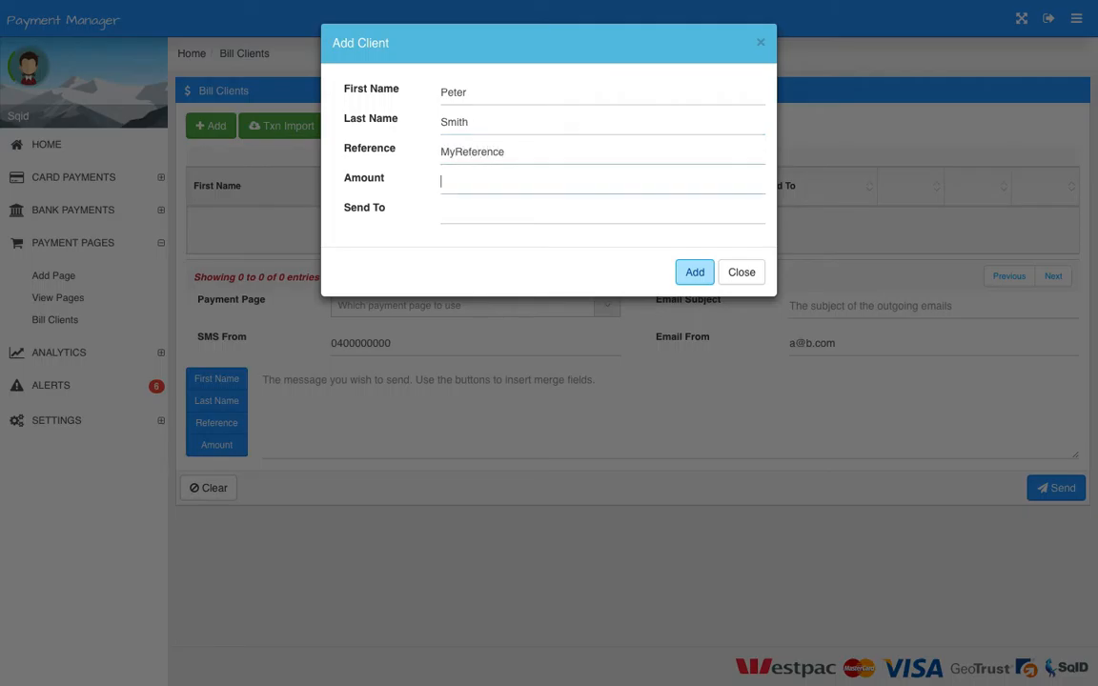
pyautogui.write('10')
pyautogui.press('Tab')
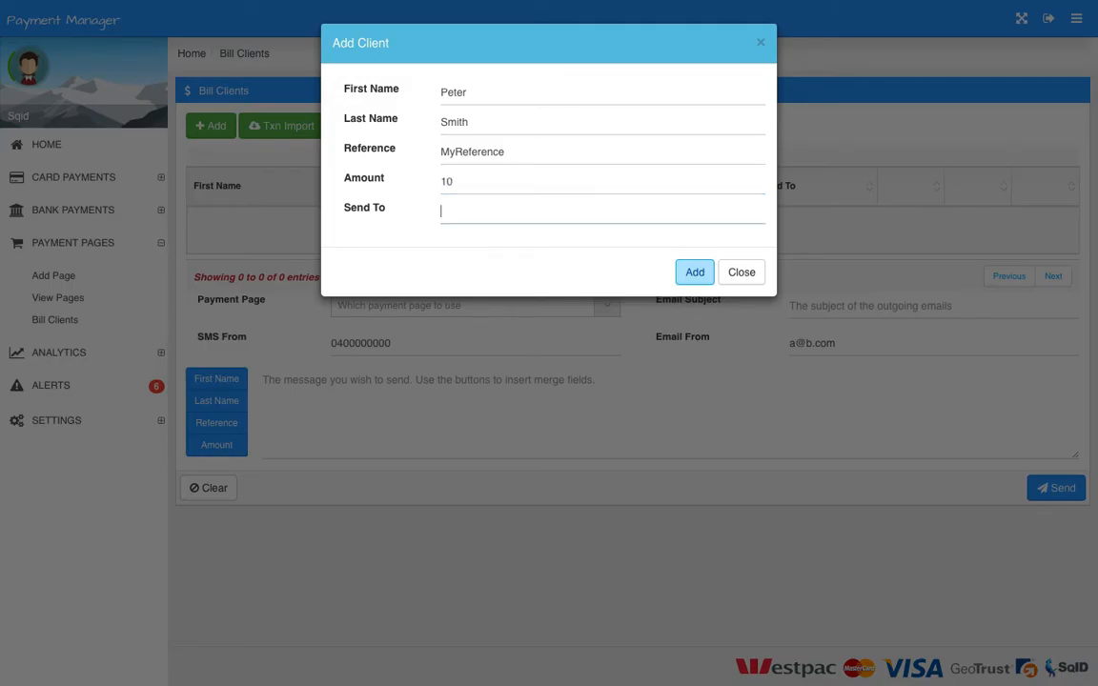
pyautogui.write('0400000000')
pyautogui.click(695, 272)
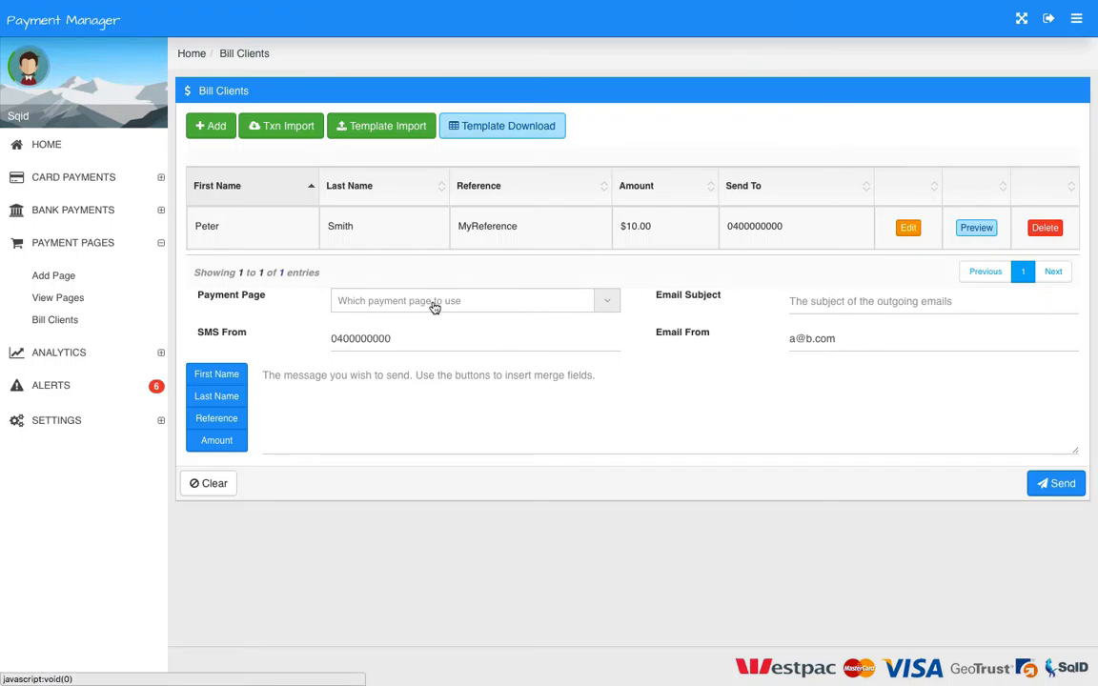
# - Find and choose the payment page "Test correct amount $1.46", and preview the message for the client
pyautogui.click(611, 303)
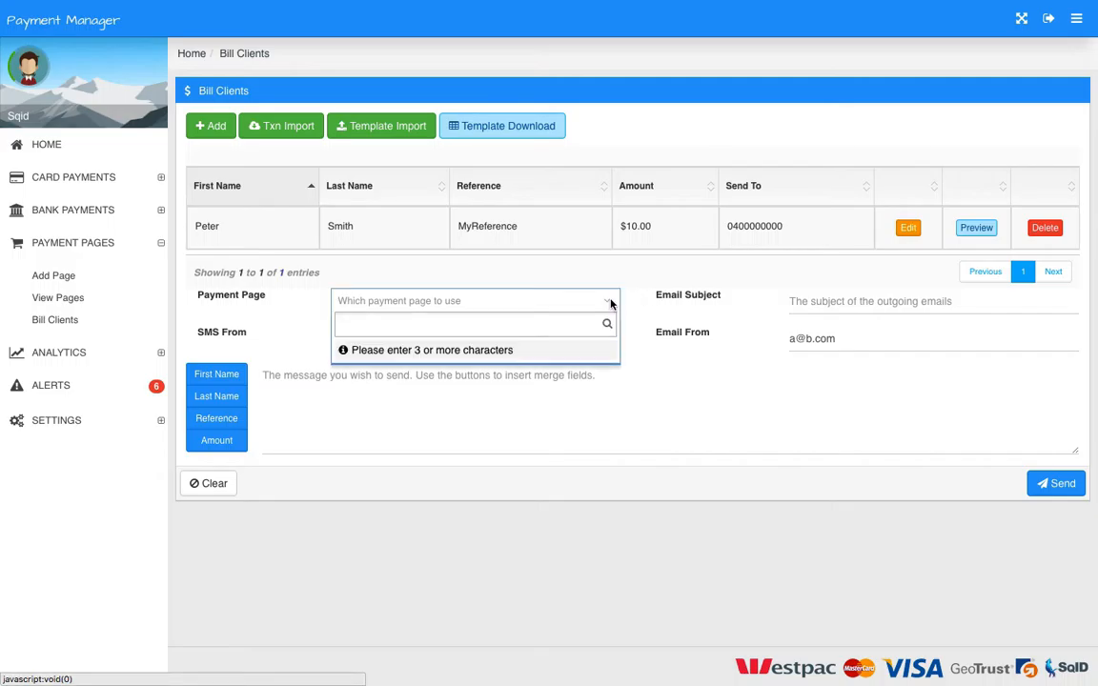
pyautogui.write('test')
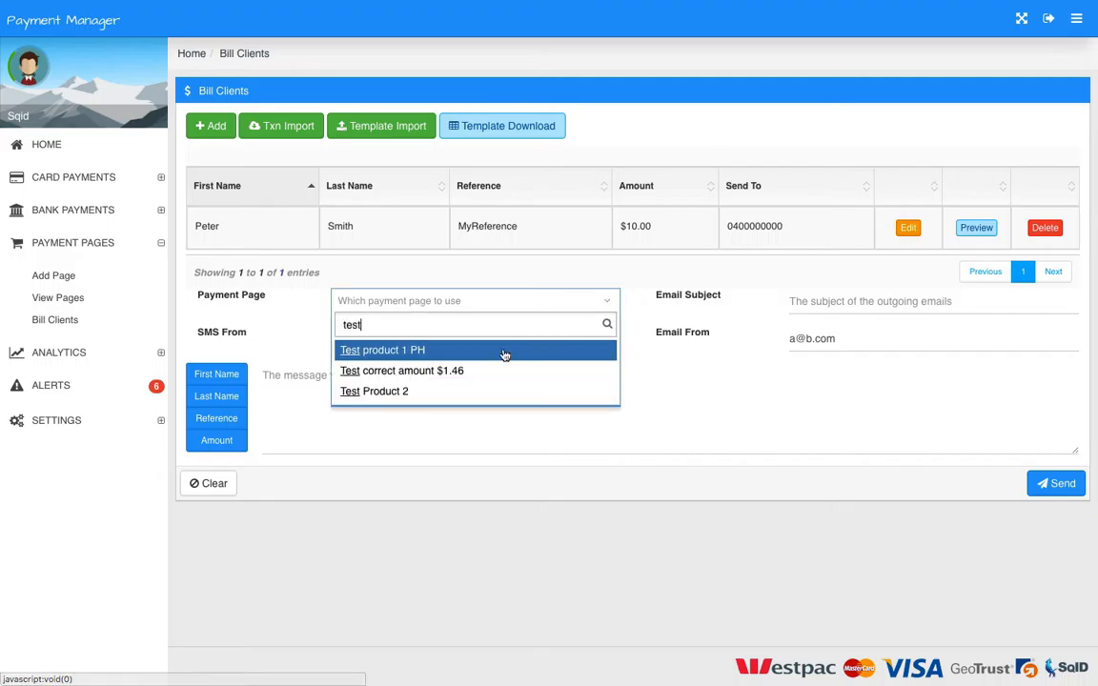
pyautogui.click(448, 371)
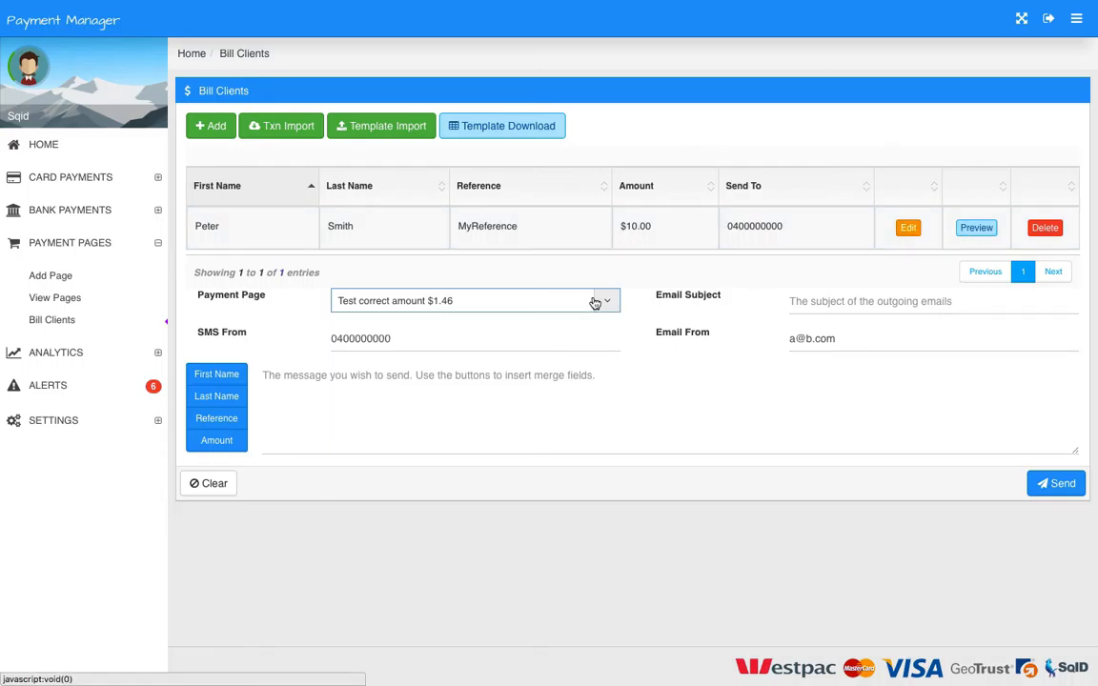
pyautogui.click(973, 232)
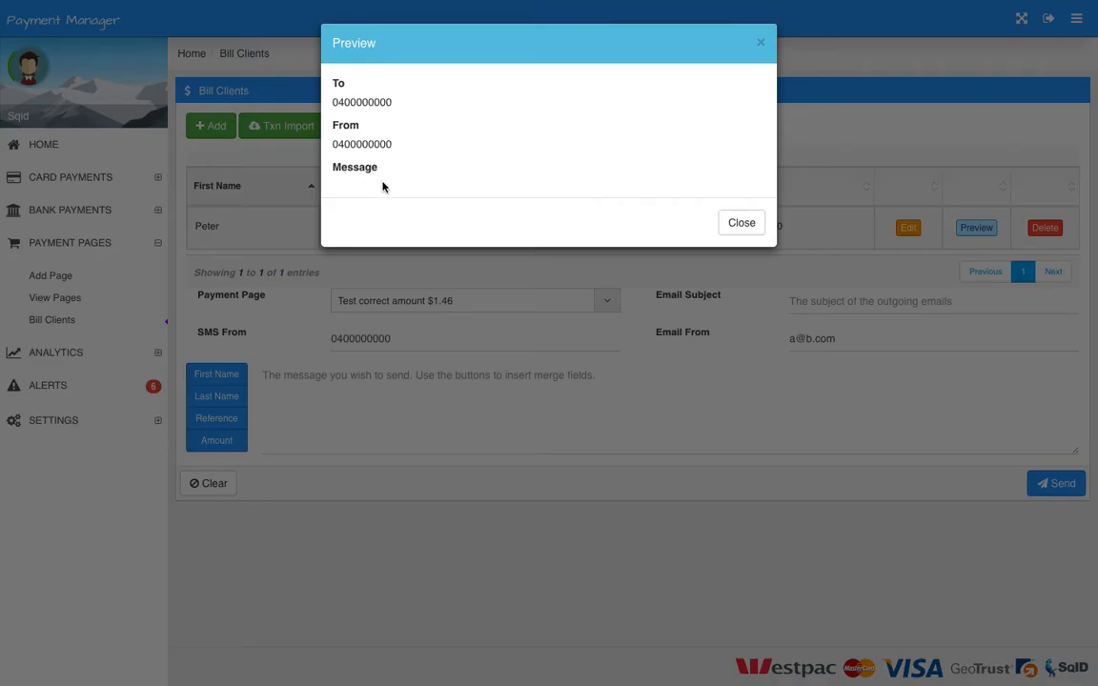
pyautogui.click(741, 223)
# - Start the message with the greeting "Hi" followed by the First Name merge field, and begin a new line
pyautogui.click(373, 380)
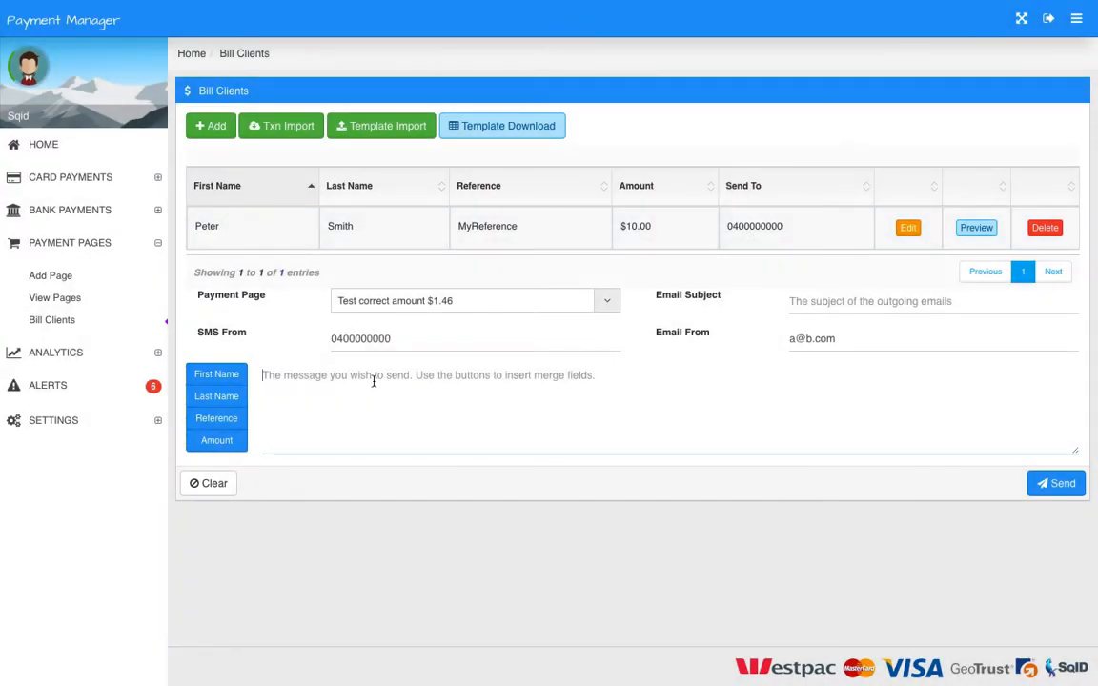
pyautogui.write('Hi')
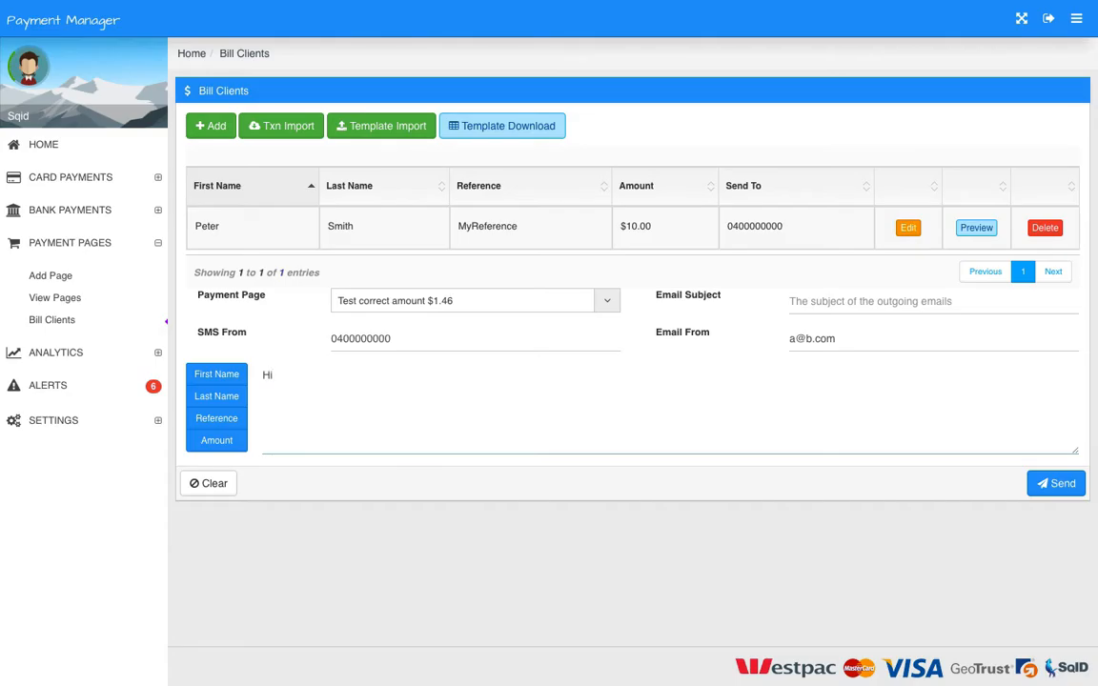
pyautogui.click(218, 376)
pyautogui.press('Return')
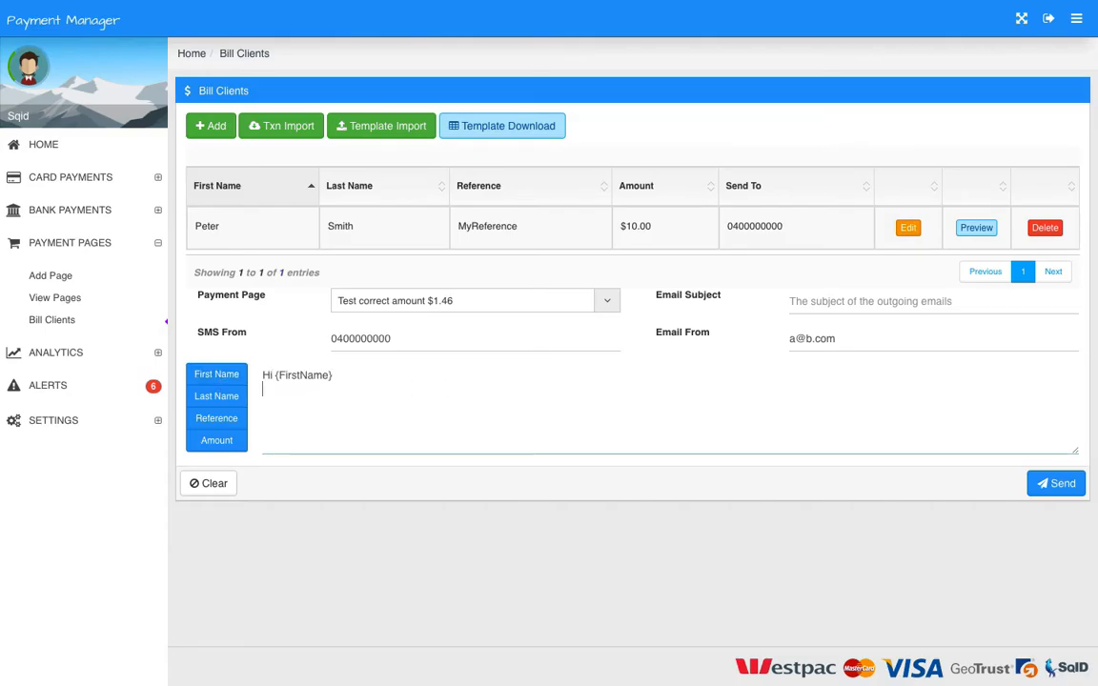
# - Write "Special offer of {Reference} for {Amount}" as the second message line, using the Reference and Amount merge fields
pyautogui.write('Special offer fro')
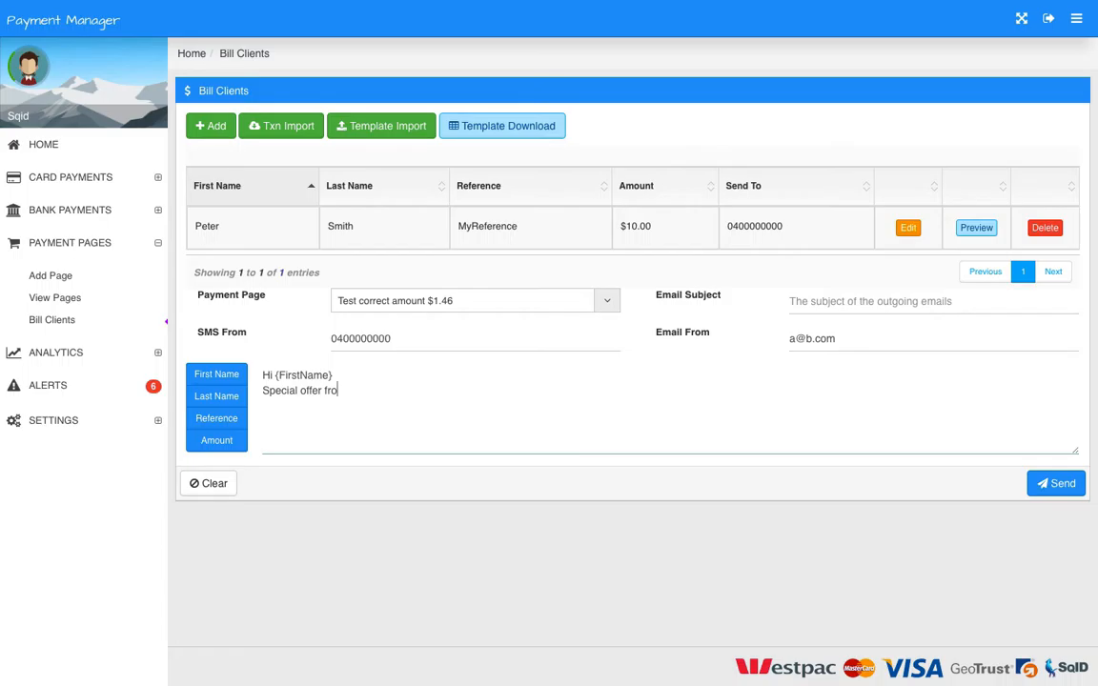
pyautogui.press('BackSpace')
pyautogui.press('BackSpace')
pyautogui.press('BackSpace')
pyautogui.write('of')
pyautogui.click(223, 419)
pyautogui.write('for')
pyautogui.click(227, 442)
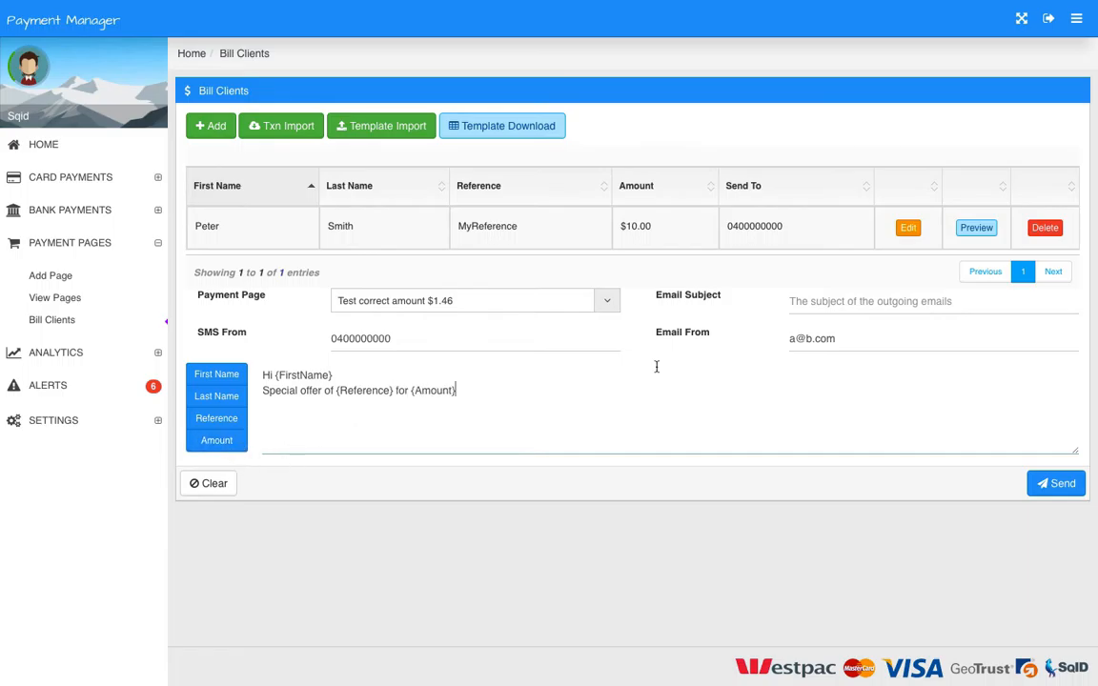
# - Preview the client's merged message, and view the client's editable amount and reference without changing them
pyautogui.click(963, 228)
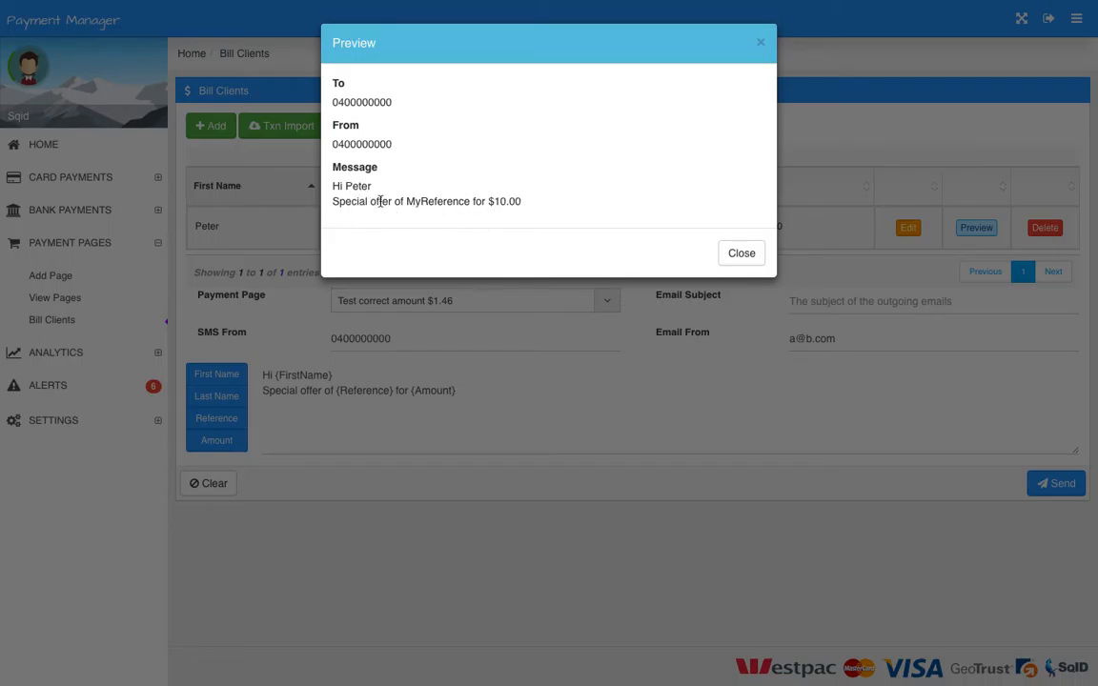
pyautogui.click(742, 254)
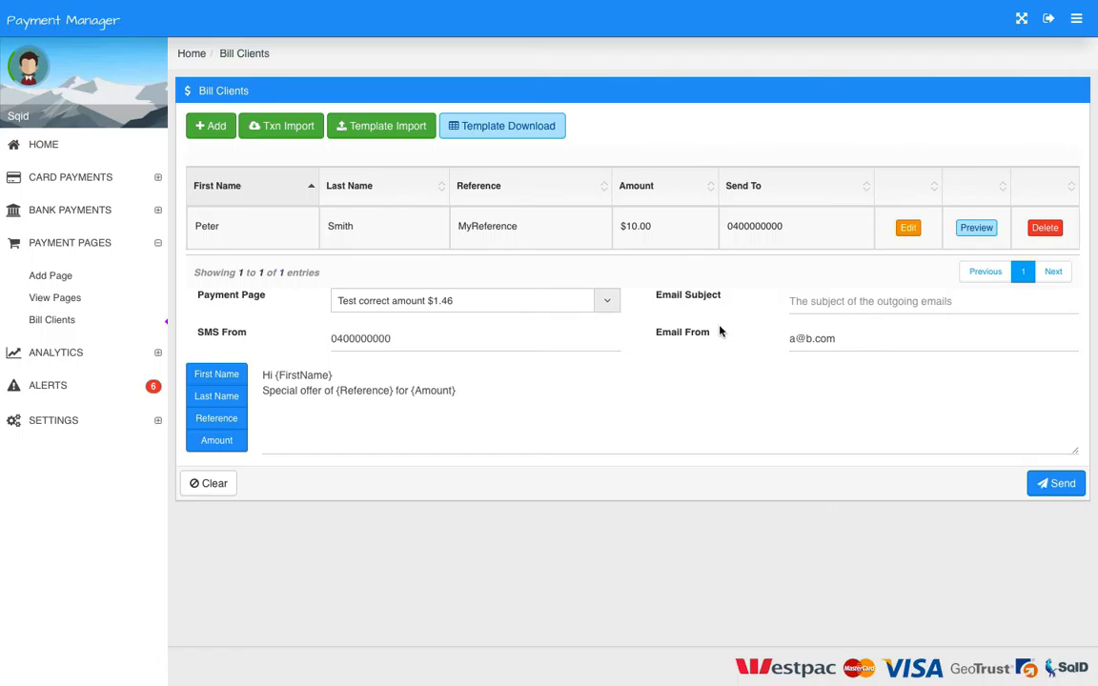
pyautogui.click(430, 340)
pyautogui.click(908, 227)
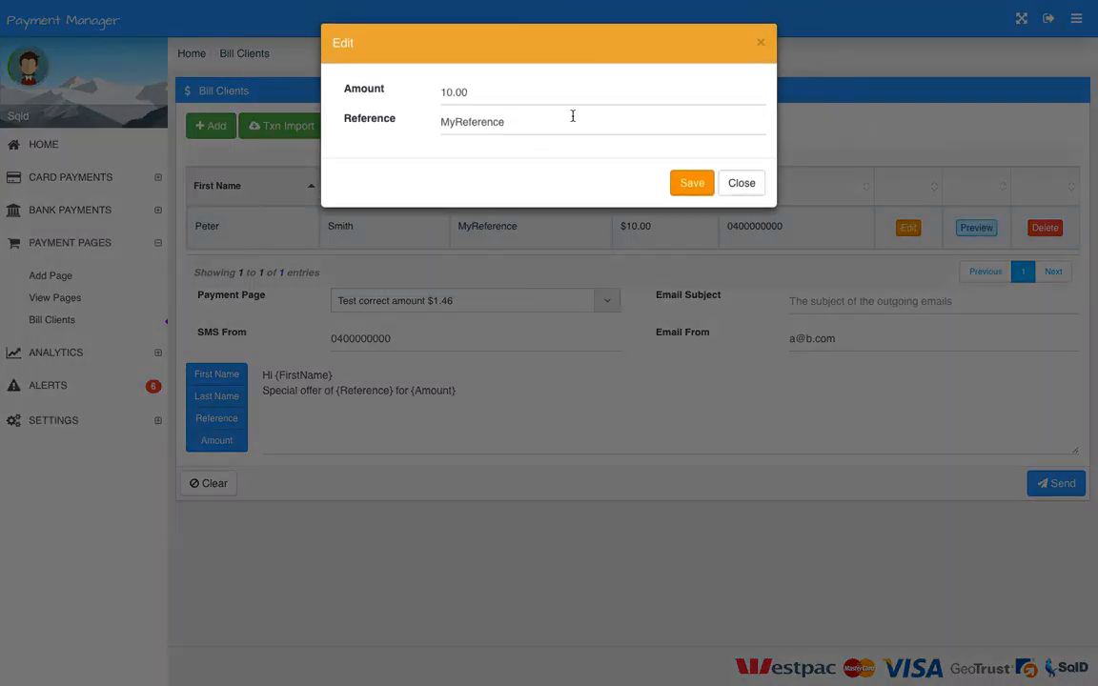
pyautogui.click(740, 184)
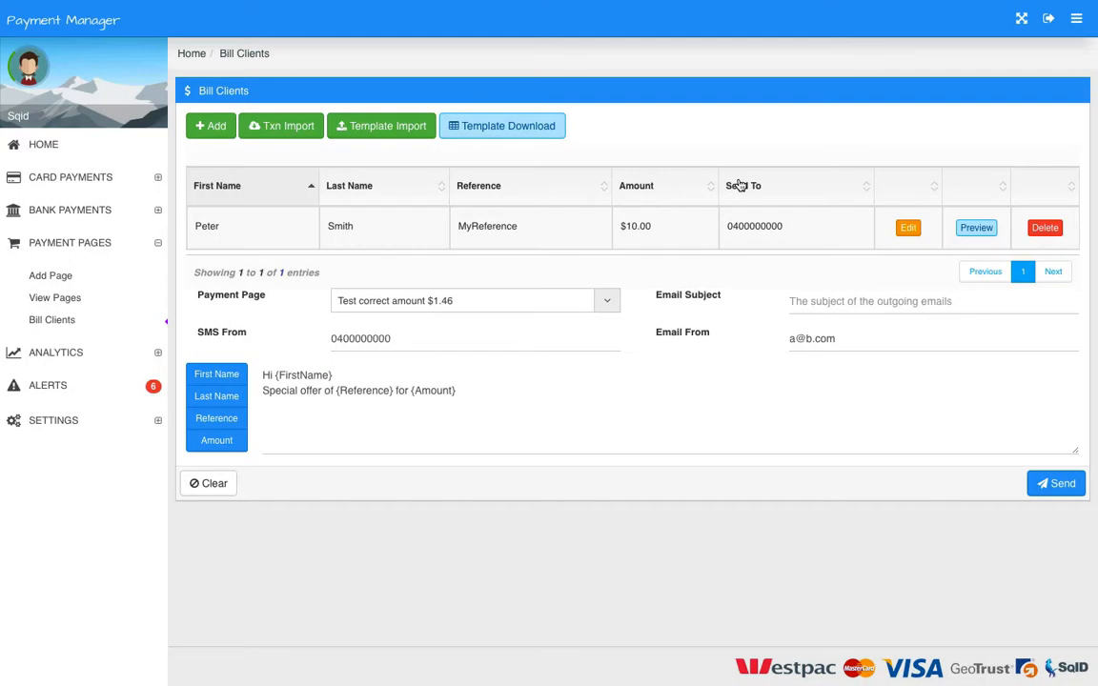
# - Select the sender address in the Email From field
pyautogui.tripleClick(815, 338)
pyautogui.moveTo(846, 339); pyautogui.dragTo(790, 338)
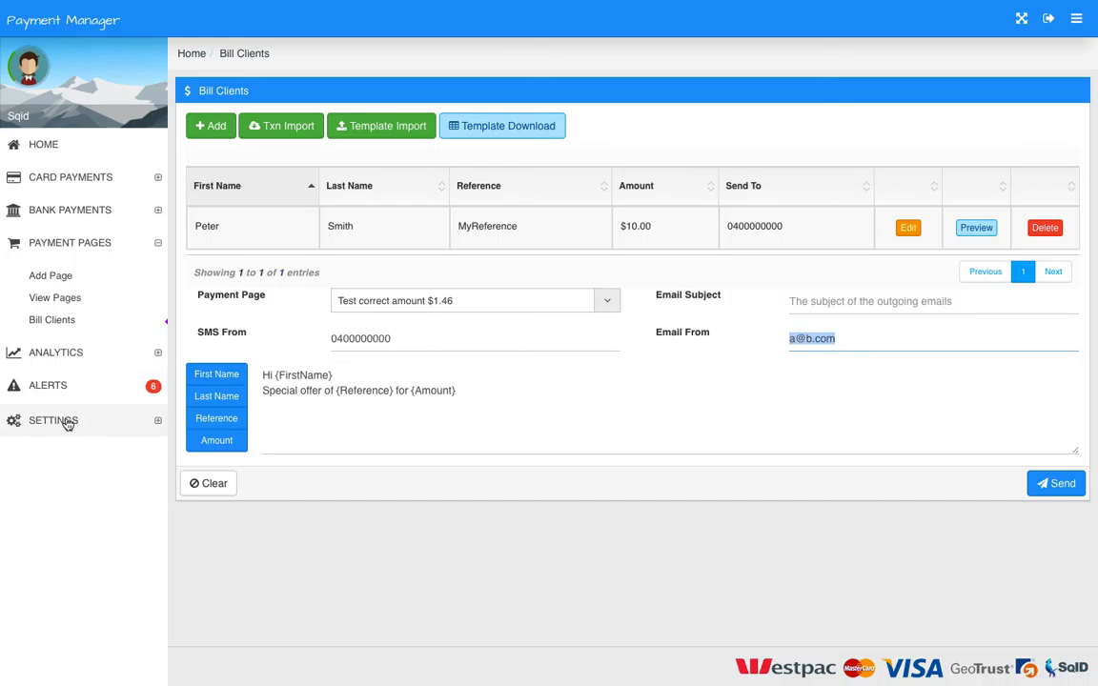